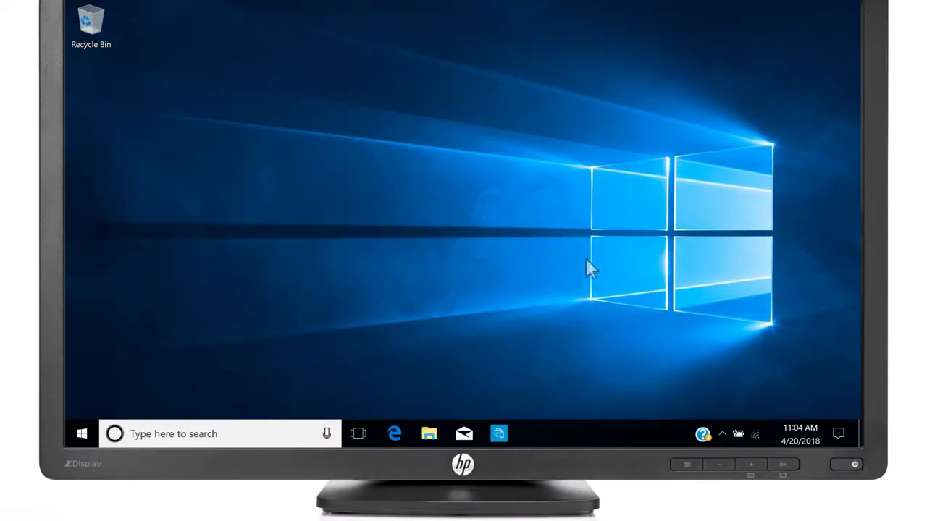
Launch HP Smart, begin setup and accept the agreements and settings
click(499, 433)
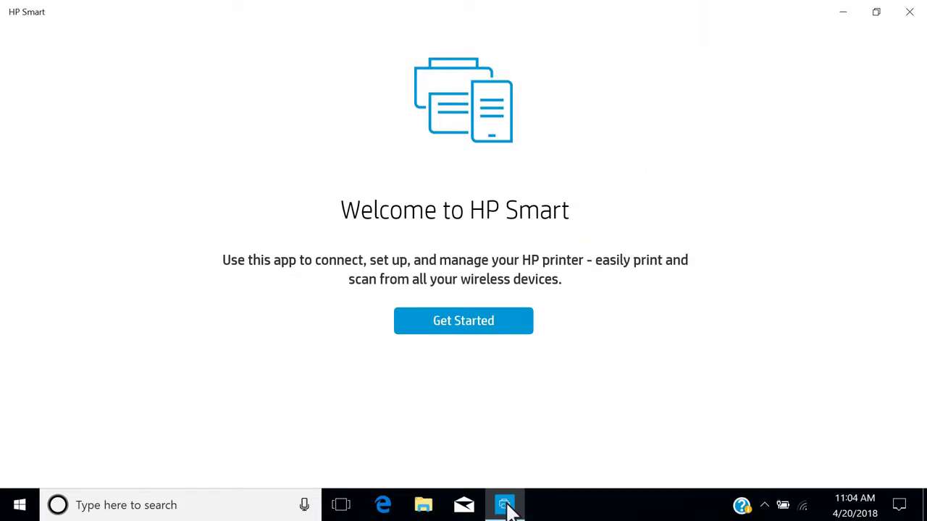
click(490, 333)
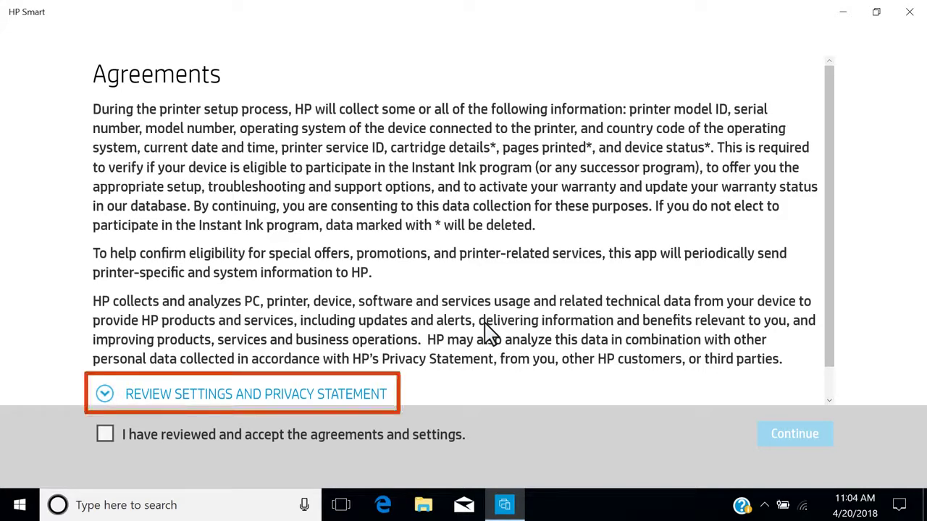
click(106, 438)
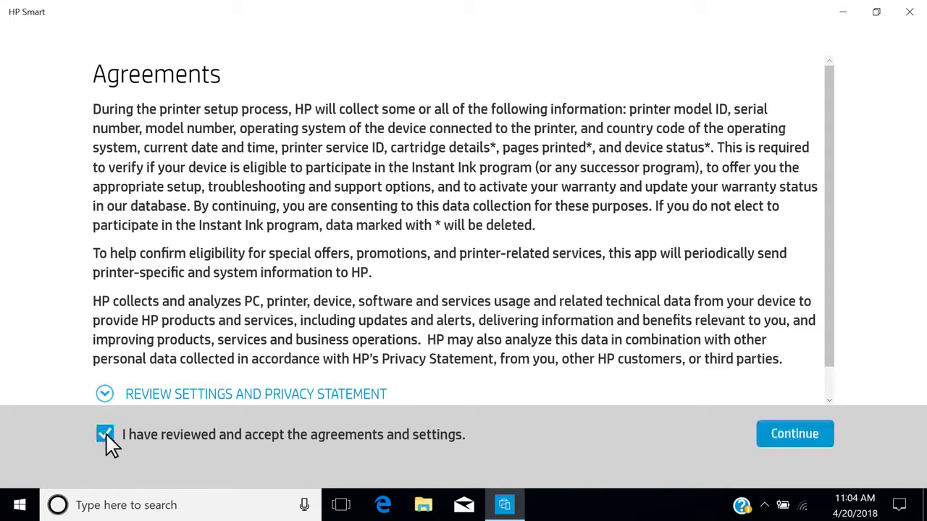
click(809, 434)
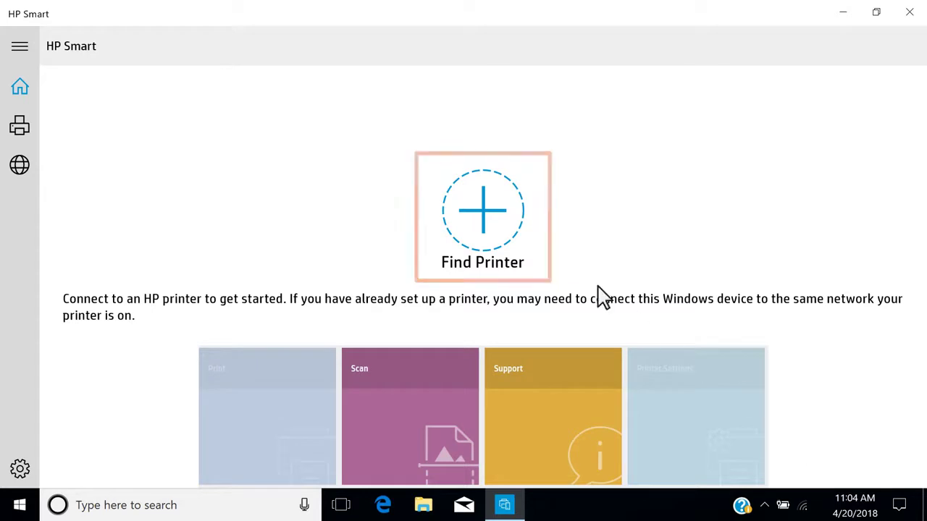
Choose Find Printer, then the option to set up a new printer
click(492, 219)
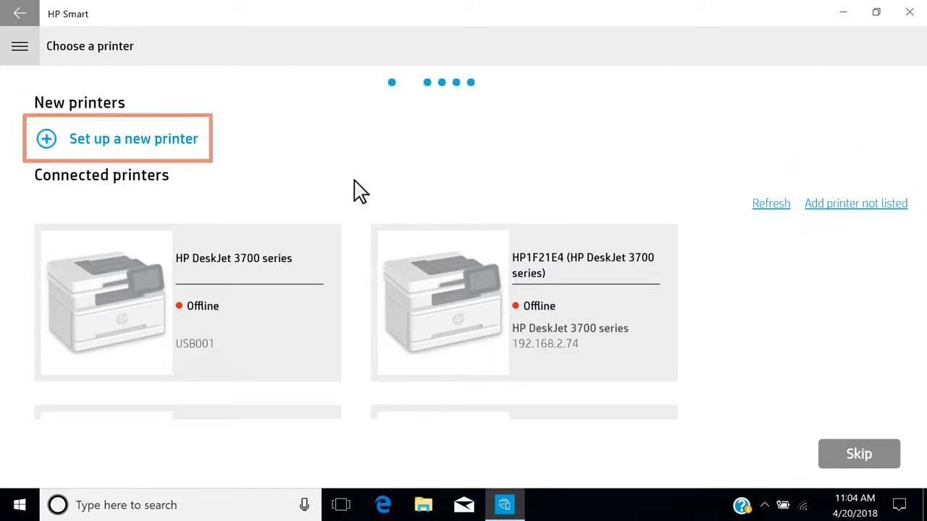
click(182, 141)
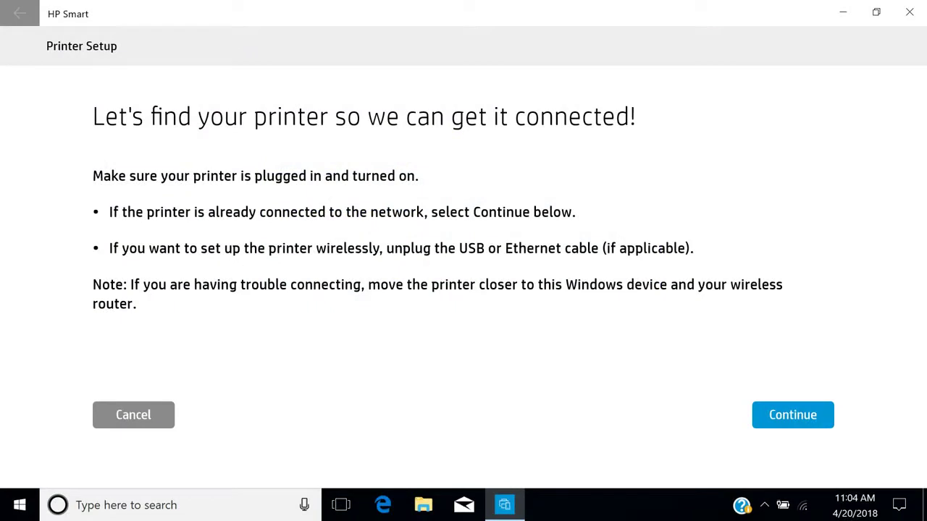
Continue with the found DeskJet 3630 and submit the HP Wireless Wi-Fi password
click(805, 415)
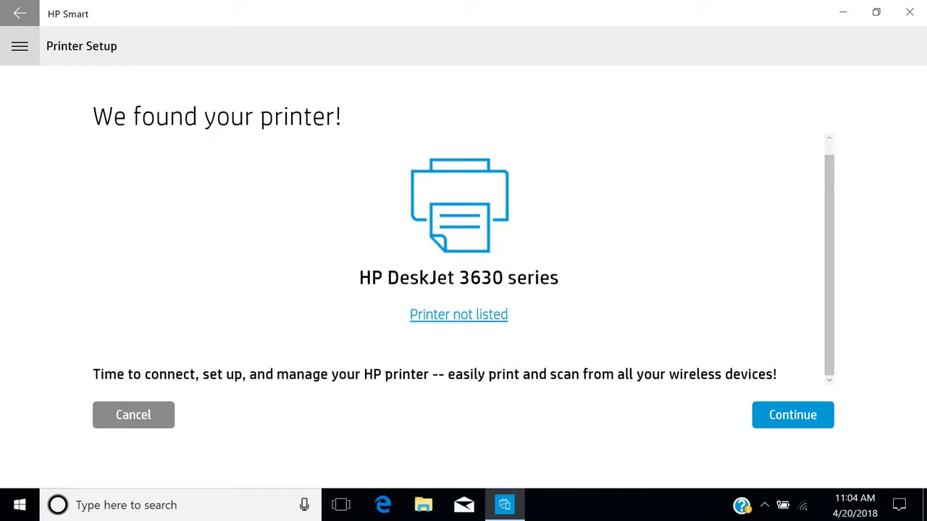
click(808, 417)
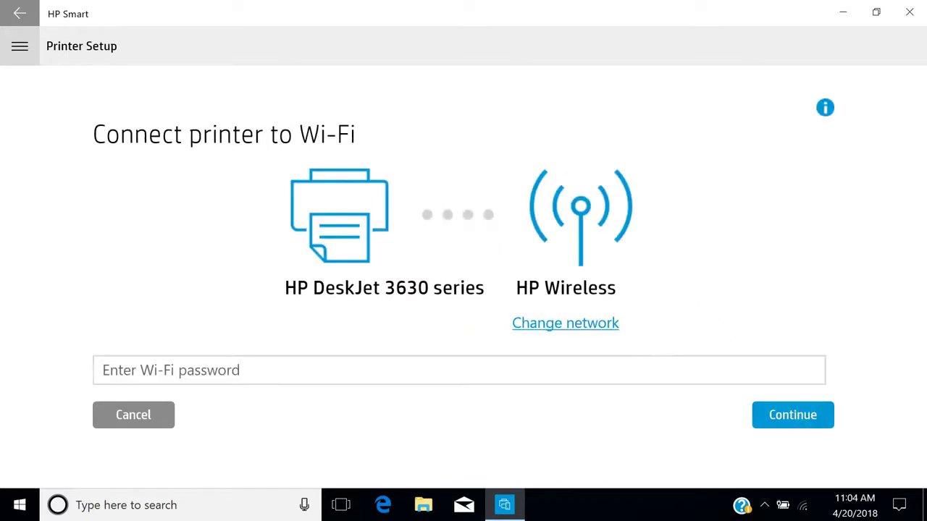
click(105, 377)
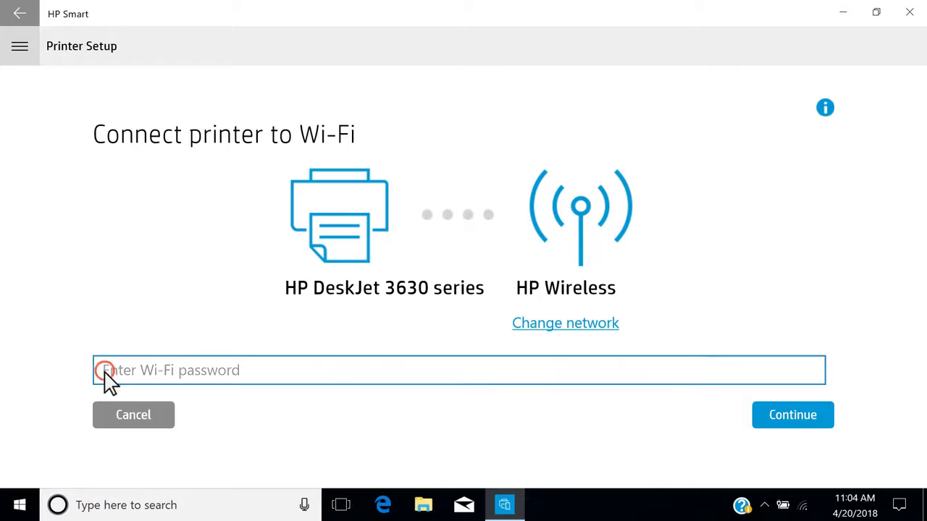
text(********)
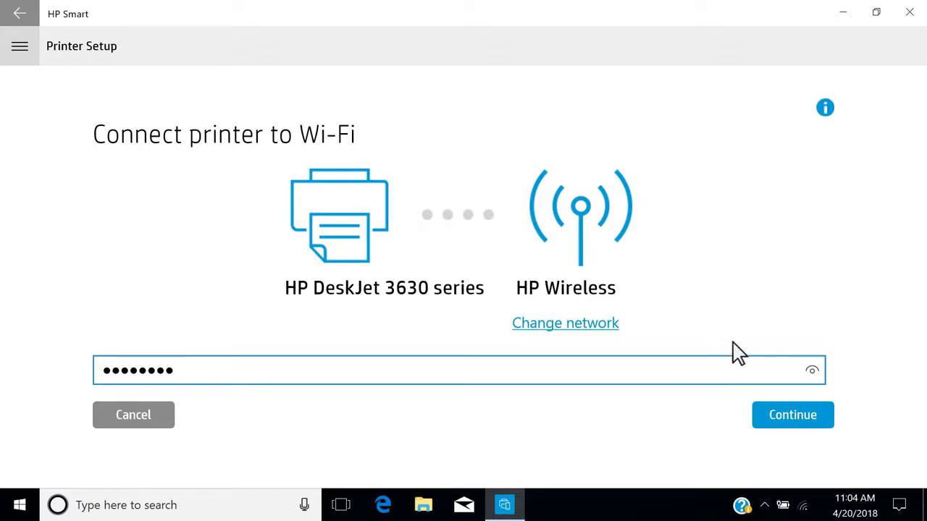
click(807, 418)
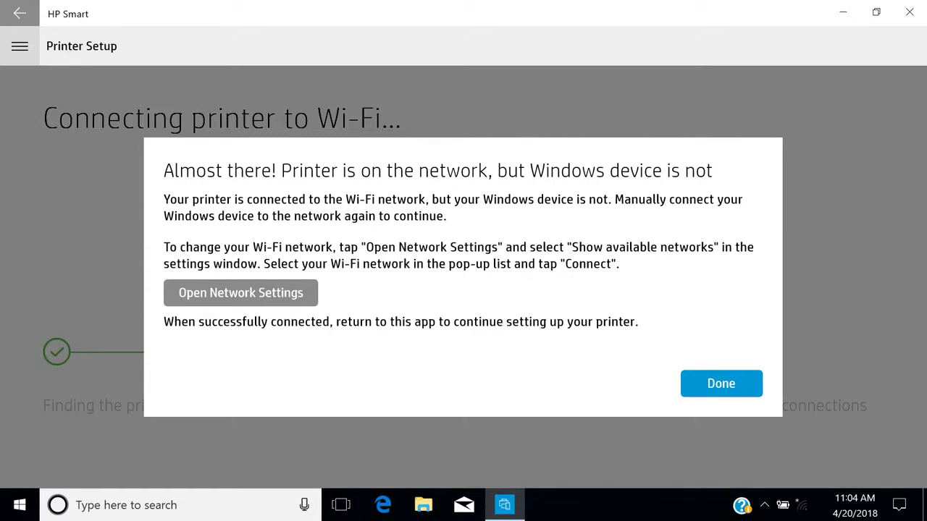
Once the printer is online, open Windows network settings from the 'Almost there!' dialog
click(299, 299)
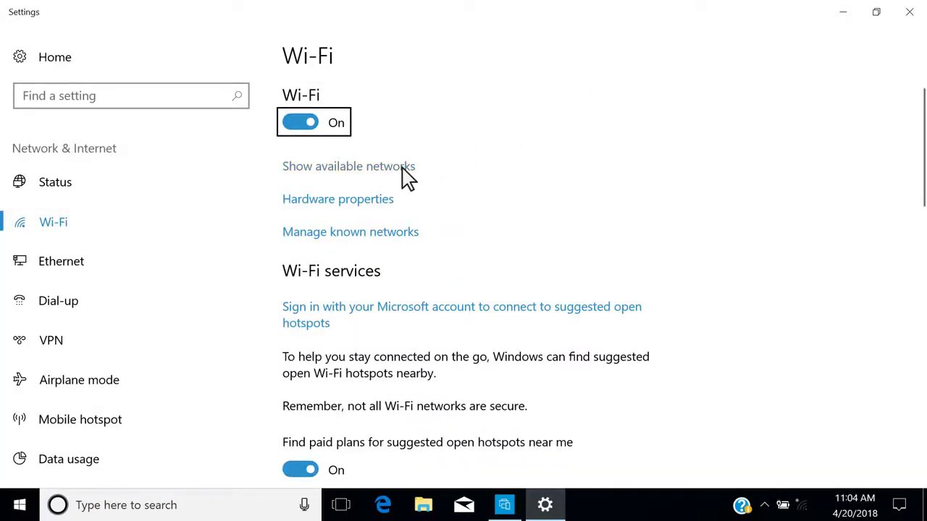
Connect this PC to the HP Wireless network from the available Wi-Fi list
click(403, 168)
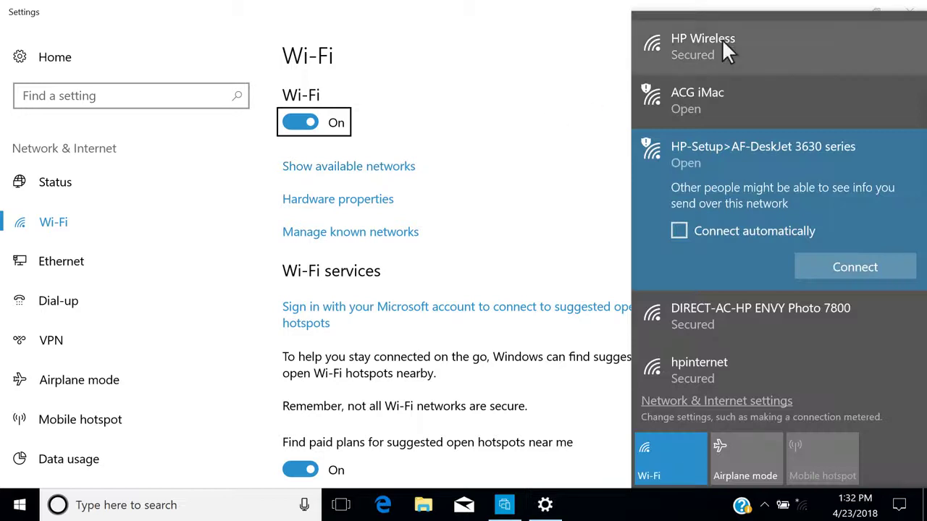
click(722, 39)
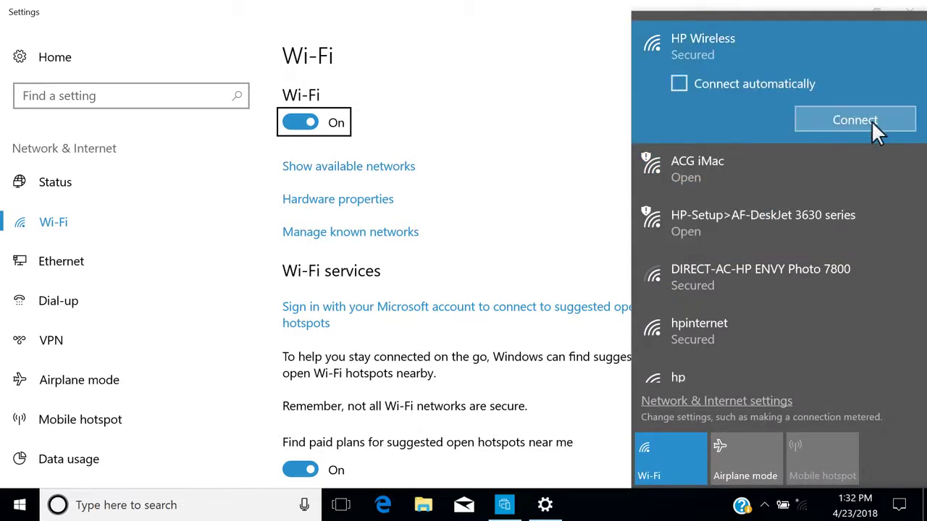
click(854, 120)
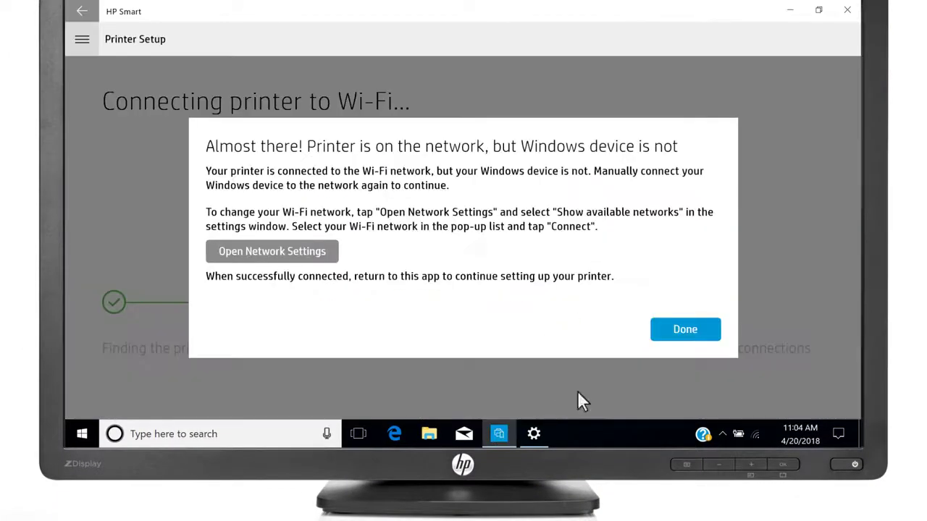
Dismiss the reconnect notice and continue past the Wi-Fi confirmation and paper-loading pages
click(691, 331)
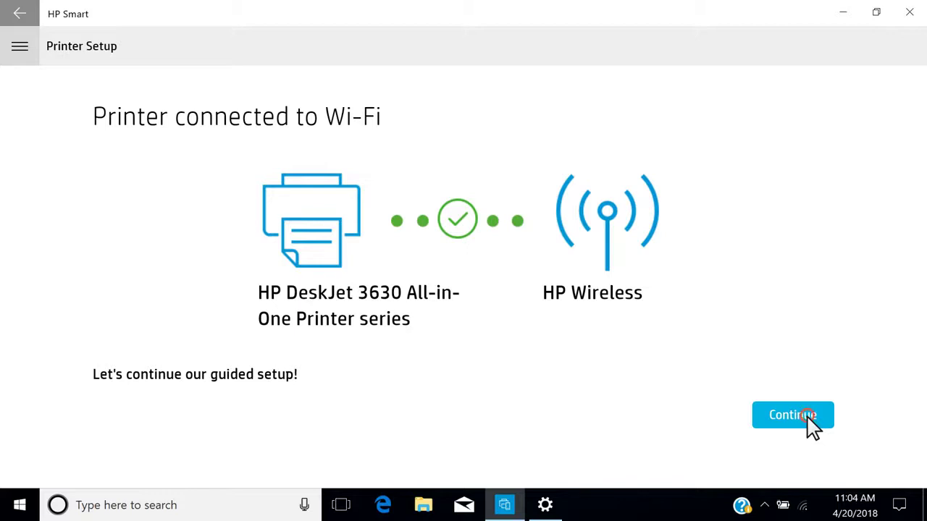
click(806, 416)
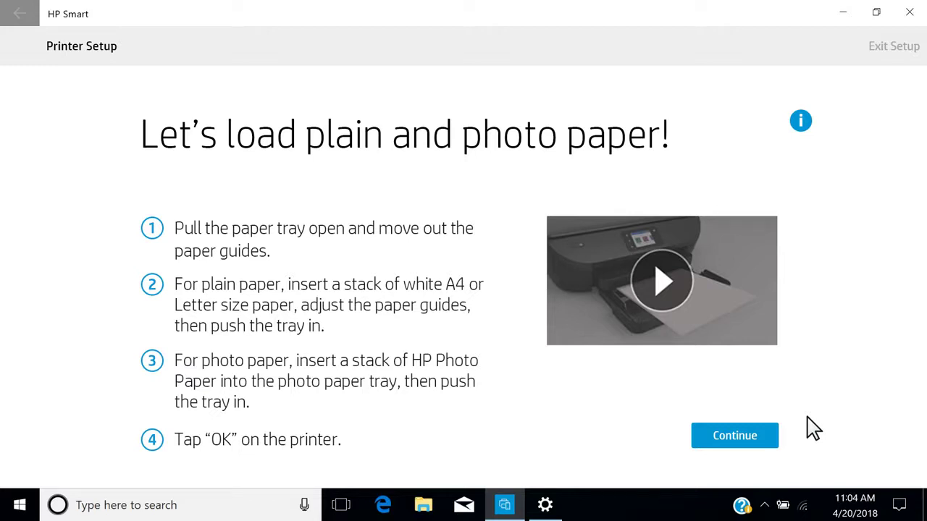
click(749, 436)
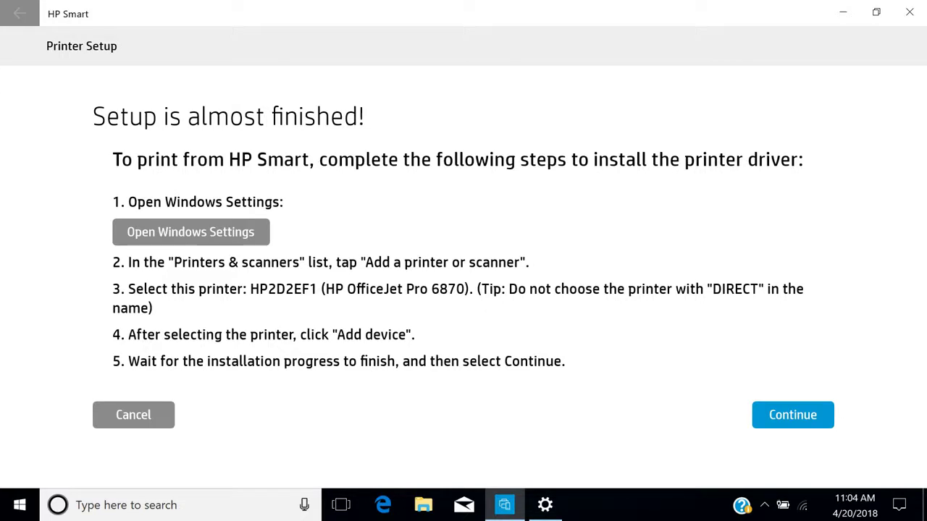
Add the HP60A4AF (HP DeskJet 3630 series) printer in Windows Printers & scanners
click(248, 233)
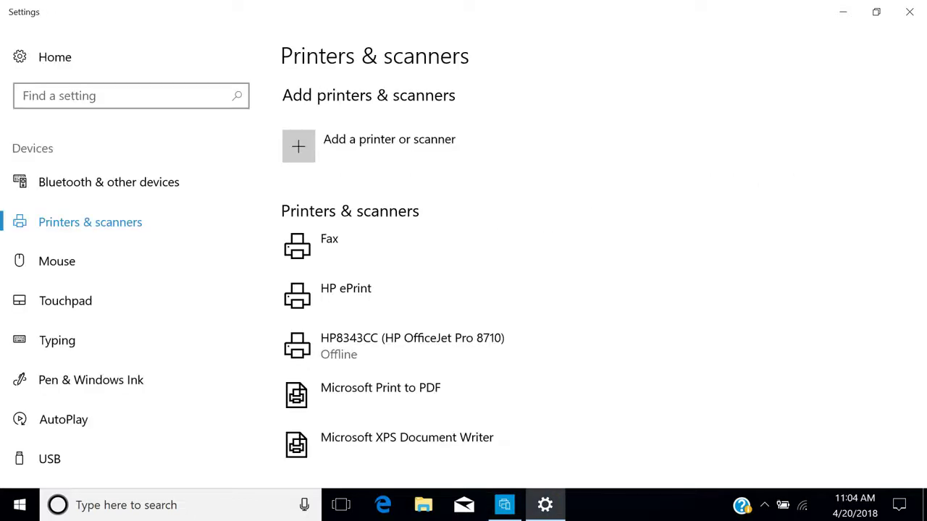
click(437, 147)
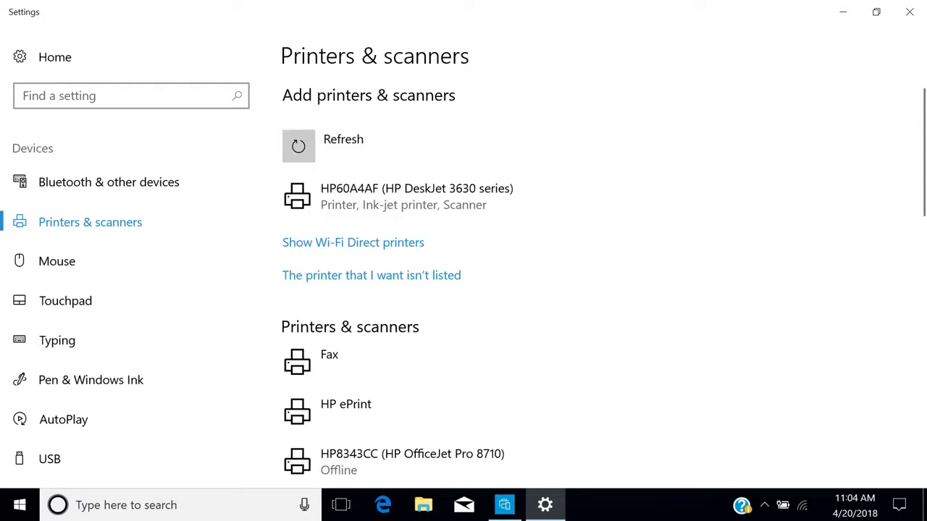
click(472, 188)
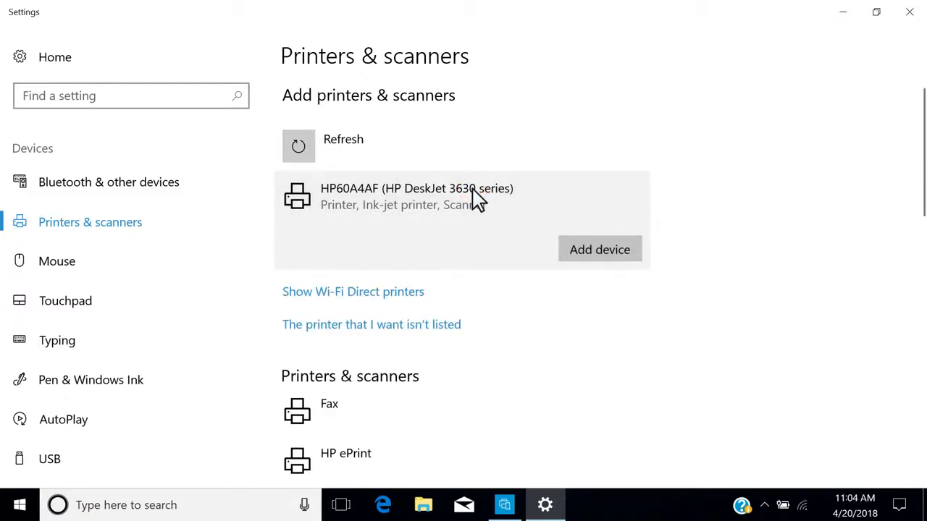
click(621, 253)
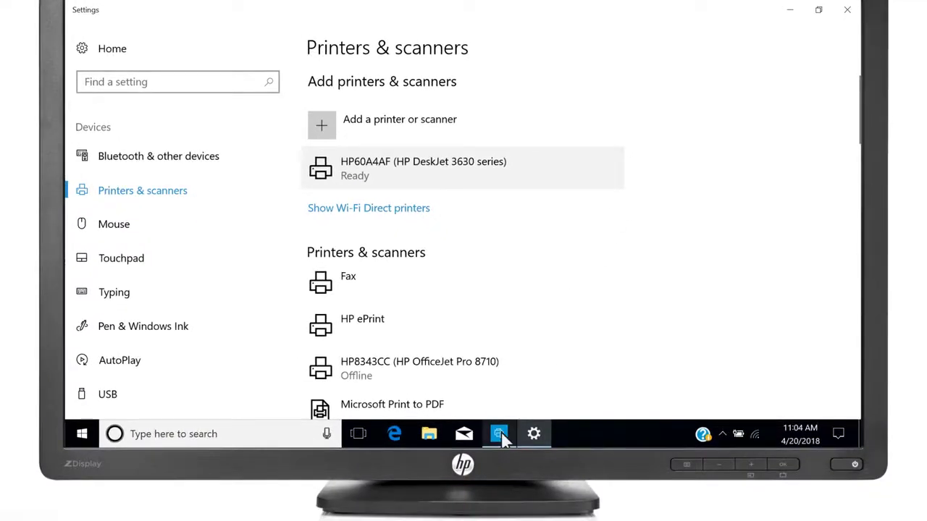
Return to HP Smart and finish setup to show the DeskJet 3630 dashboard
click(499, 434)
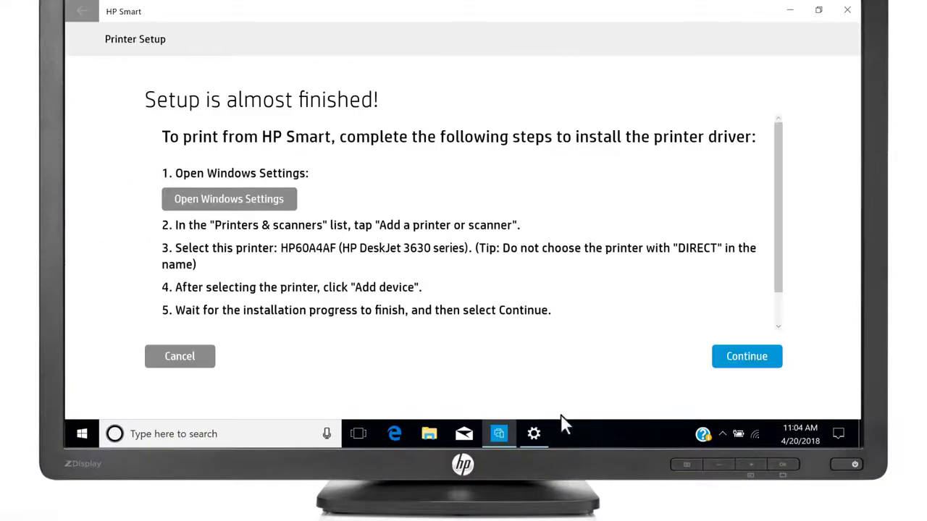
click(761, 360)
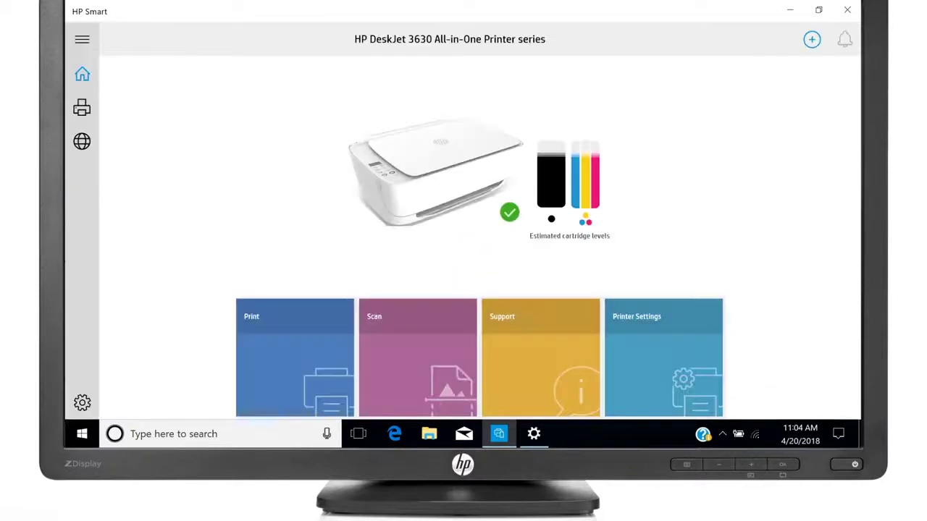